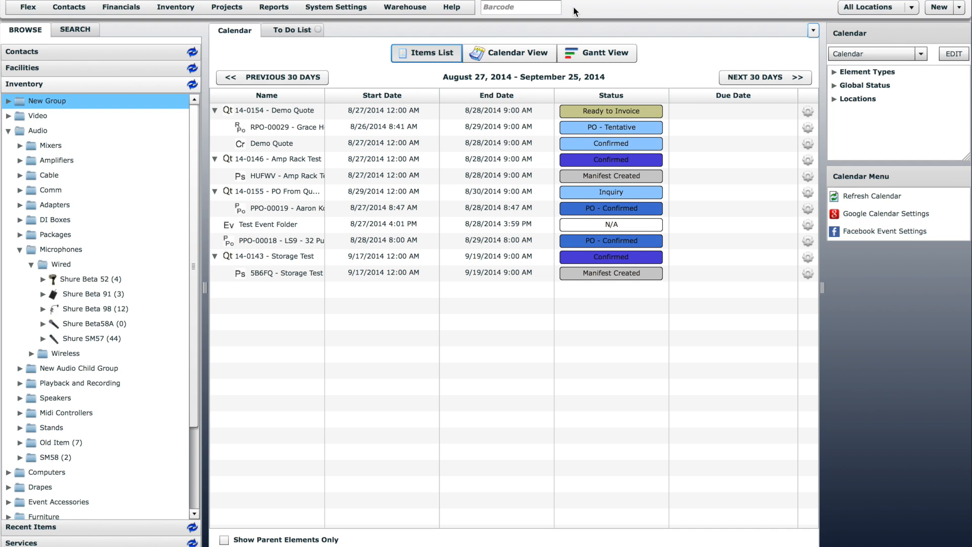
Create a new rental PO and name it "SM57 Rental"
left_click(944, 10)
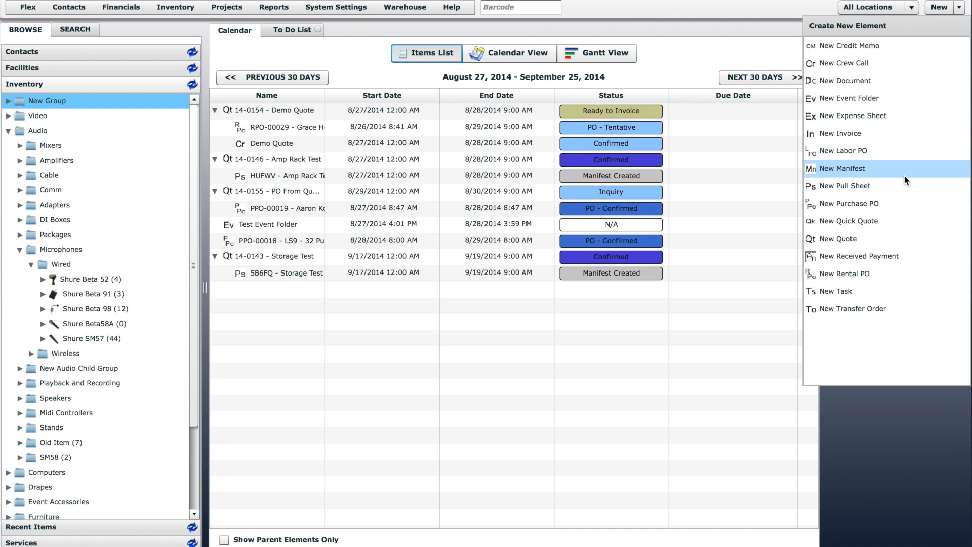
left_click(874, 273)
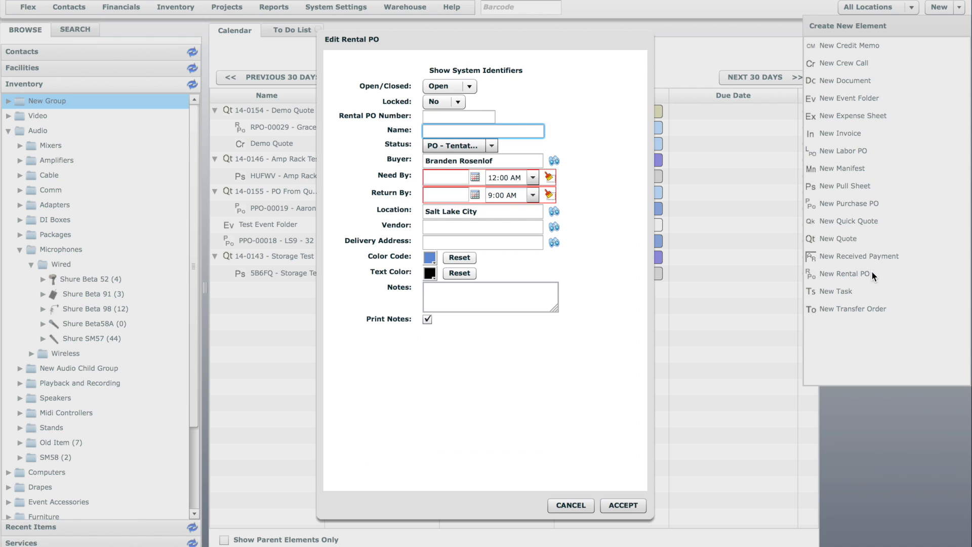
left_click(529, 131)
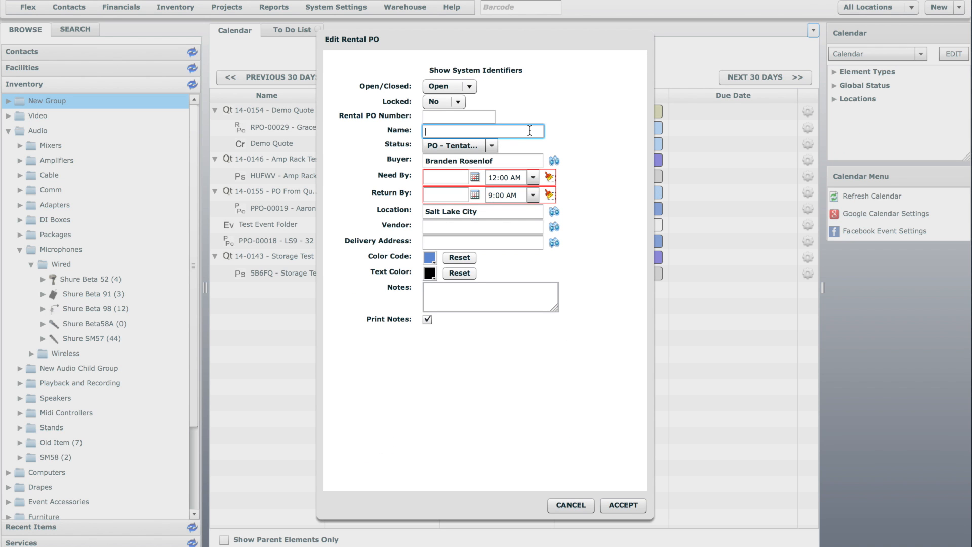
type("SM57 Rental")
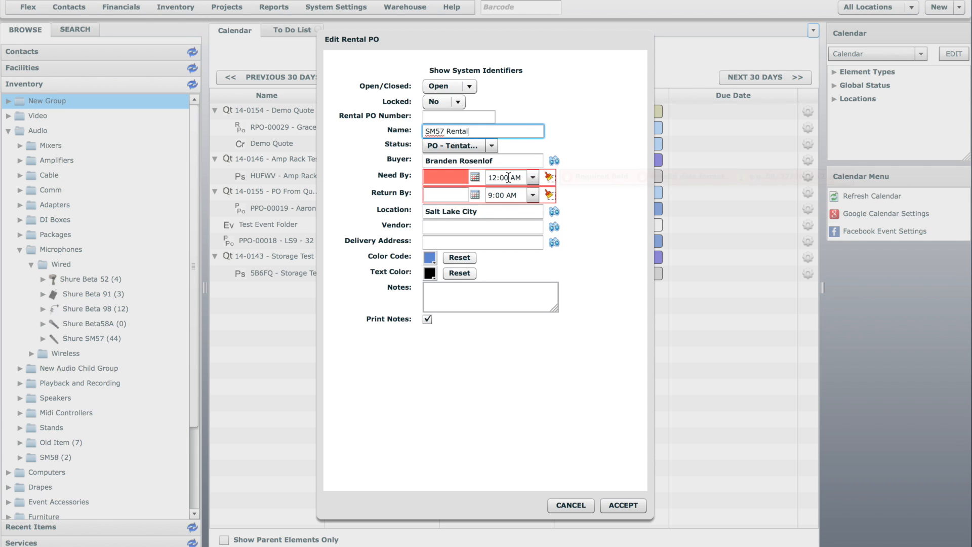
Set the rental PO's Need By date and time to 08/28/2014 at 8:00 AM
left_click(475, 177)
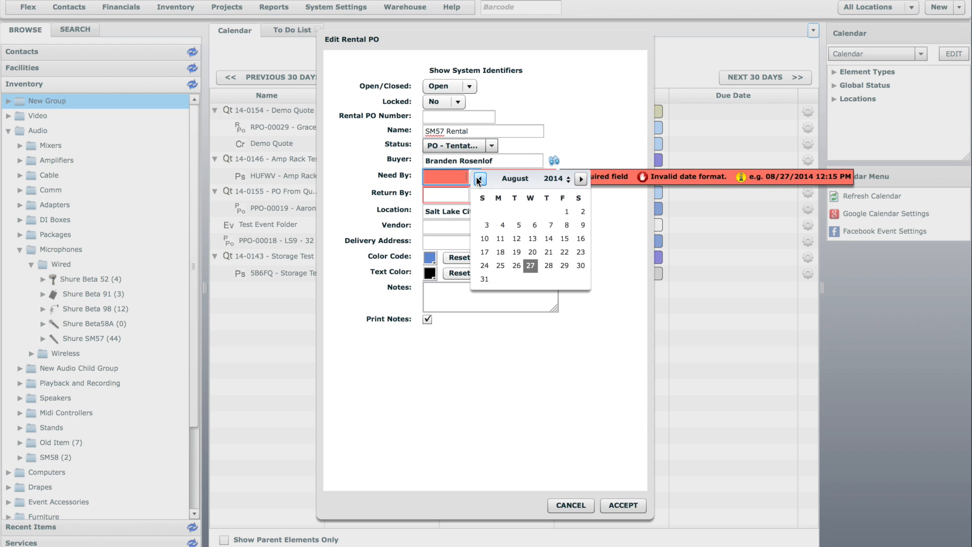
left_click(548, 265)
left_click(532, 177)
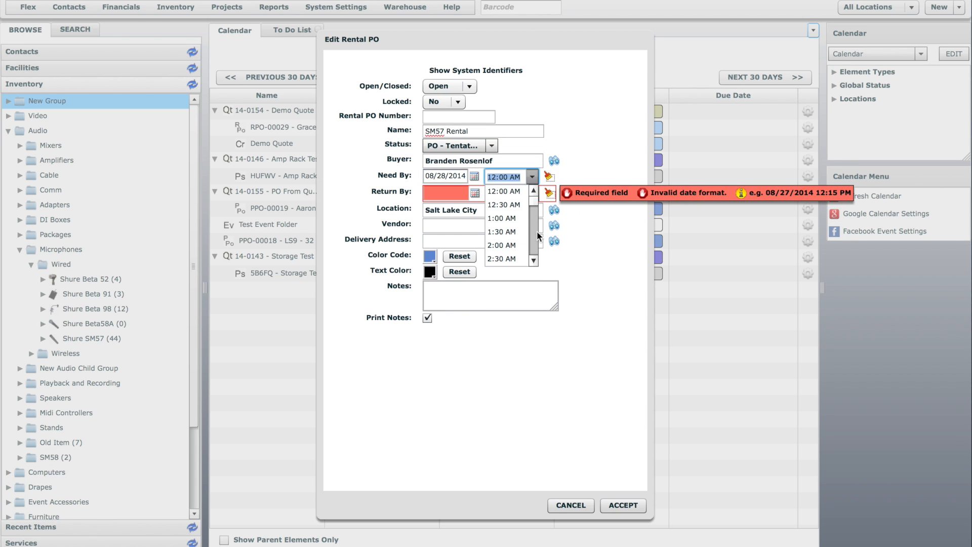
left_click(513, 242)
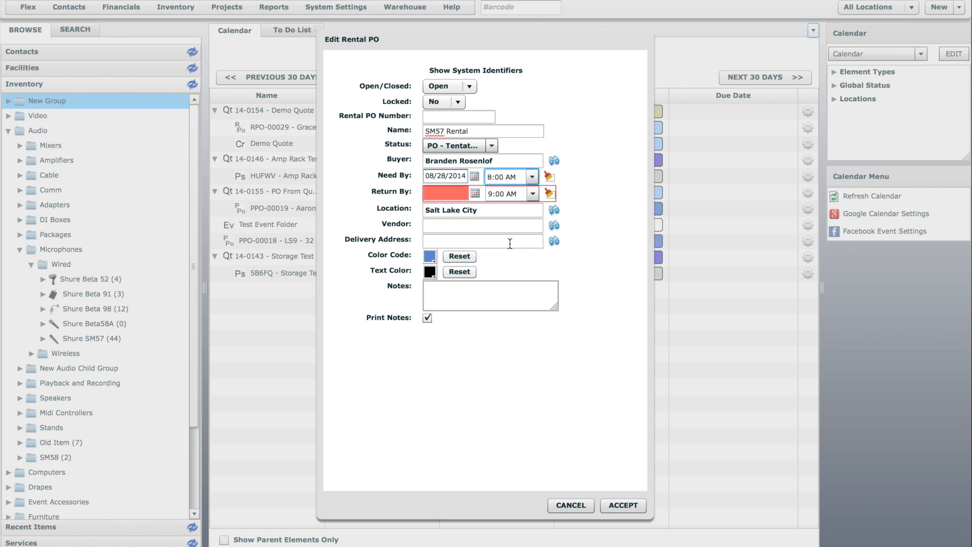
Set the rental PO's Return By date and time to 08/30/2014 at 5:30 PM
left_click(475, 193)
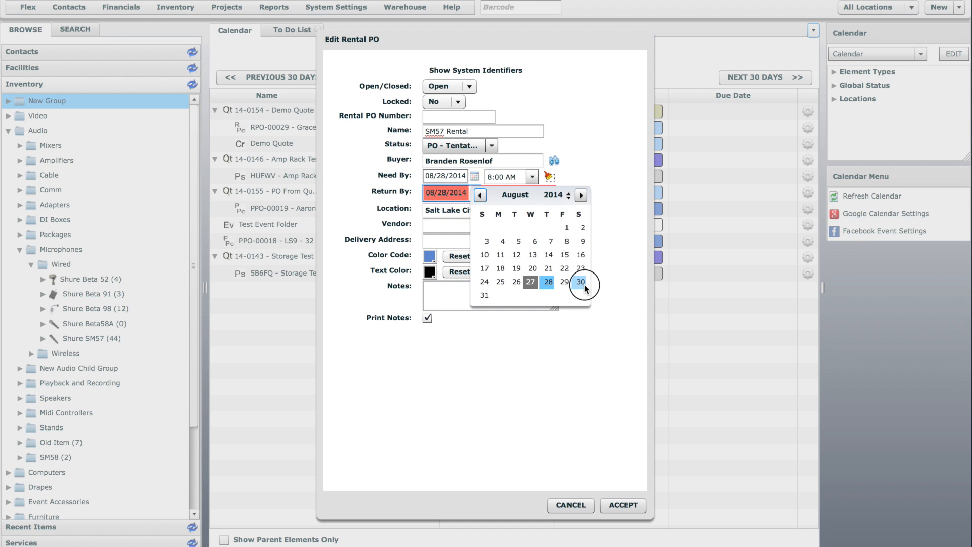
left_click(580, 282)
left_click(532, 193)
left_click(533, 257)
left_click(506, 260)
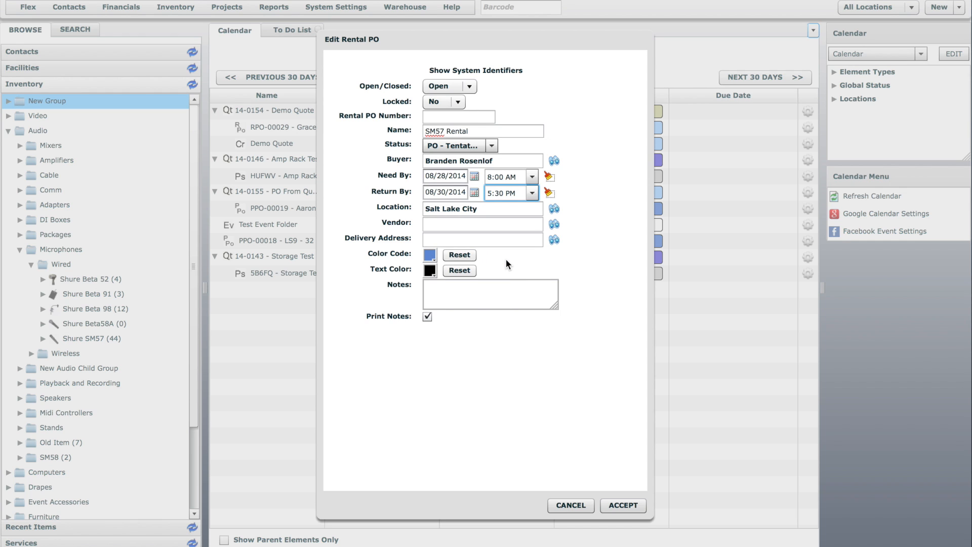
left_click(553, 224)
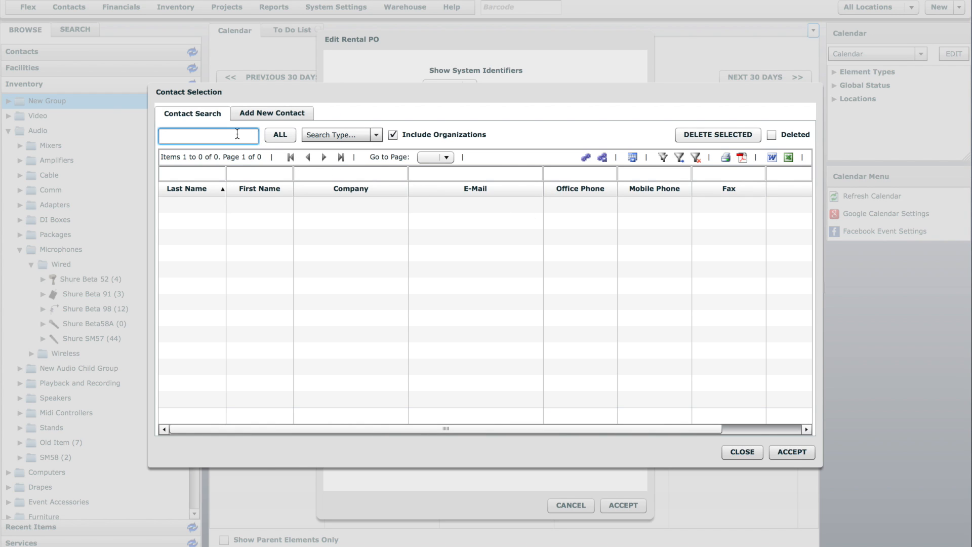
left_click(265, 113)
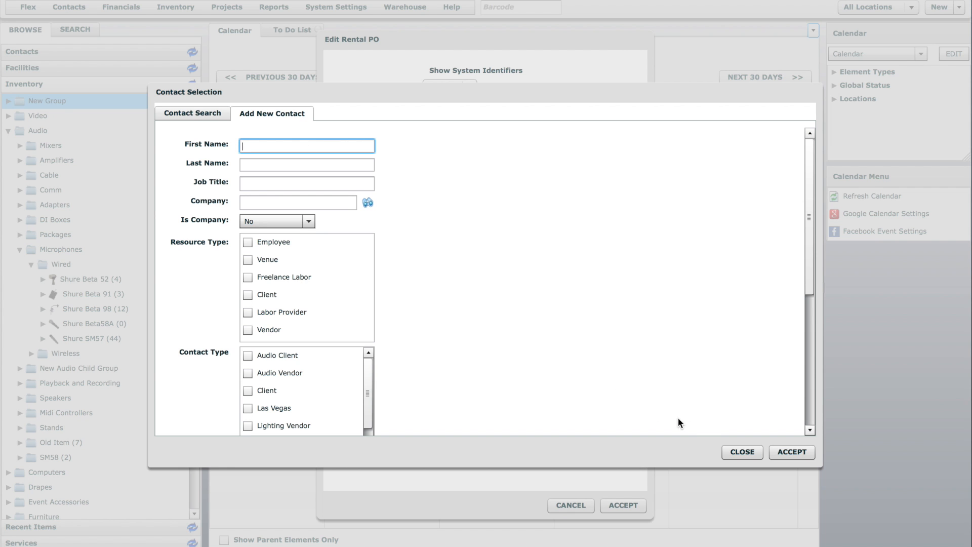
left_click(742, 452)
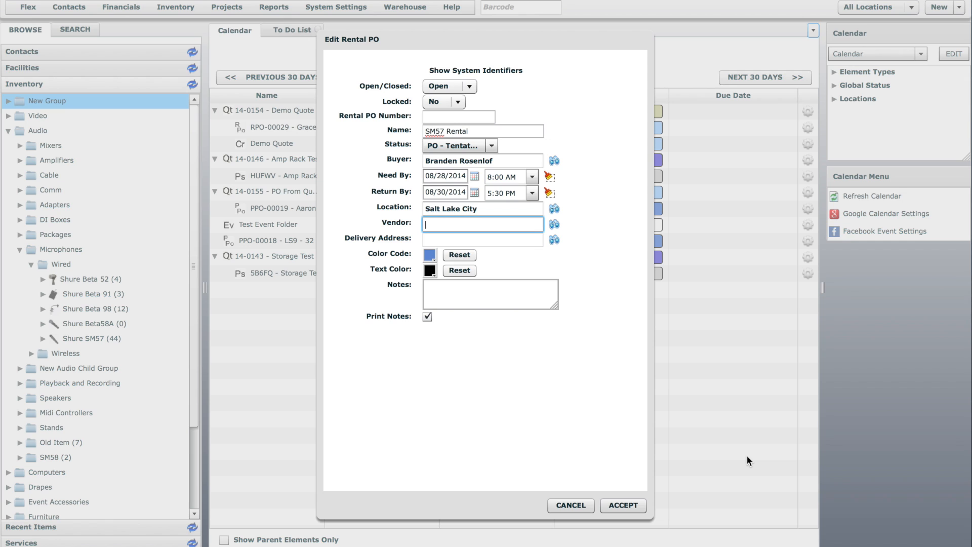
Set the rental PO's vendor to the company Audio Sales and Rental
type("audio")
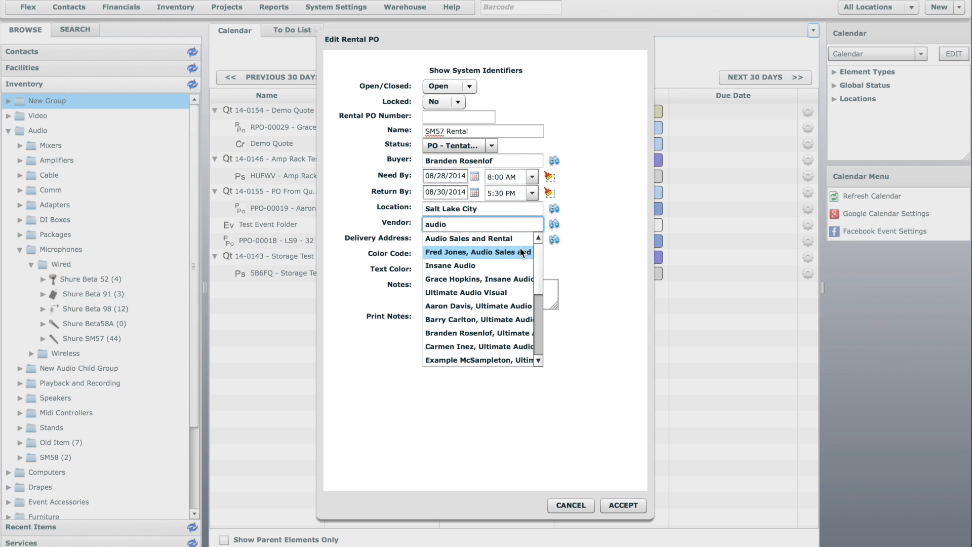
left_click(499, 239)
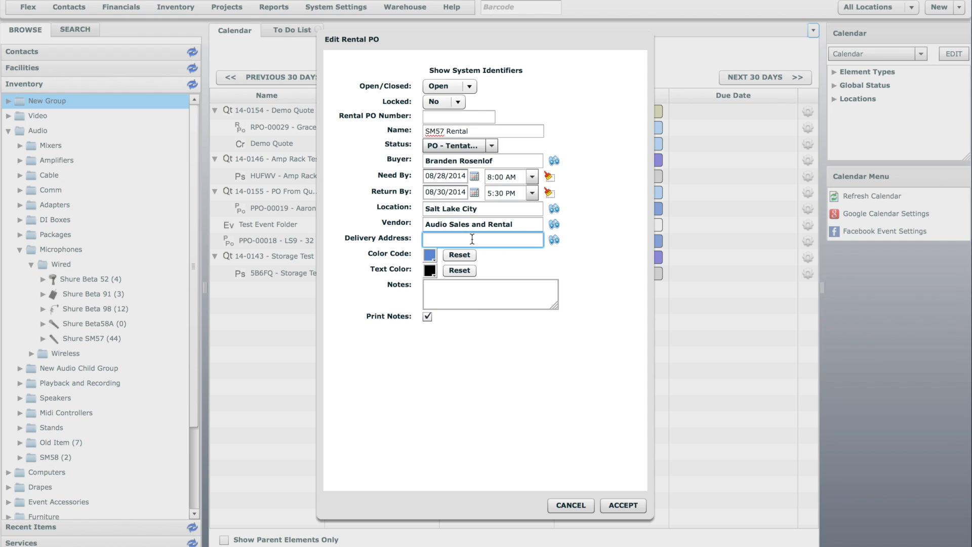
type("flex")
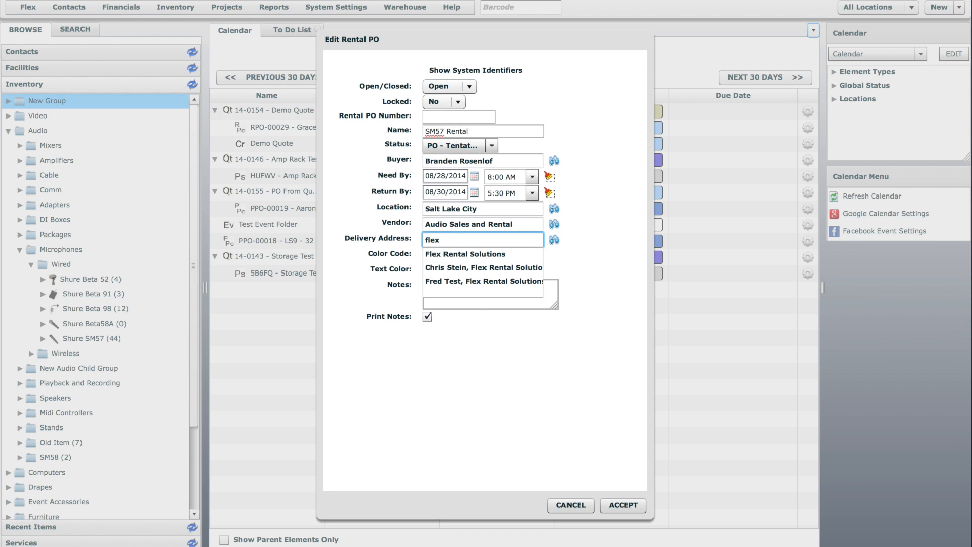
key("BackSpace")
key("BackSpace")
key("BackSpace")
key("BackSpace")
Set the delivery address to Abravanel Hall and save the rental PO's header
type("abra")
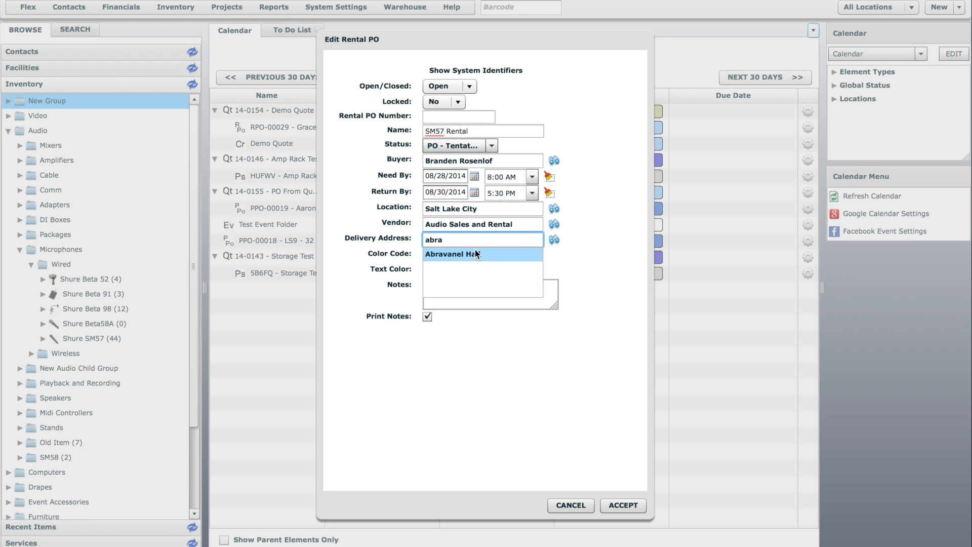
left_click(479, 256)
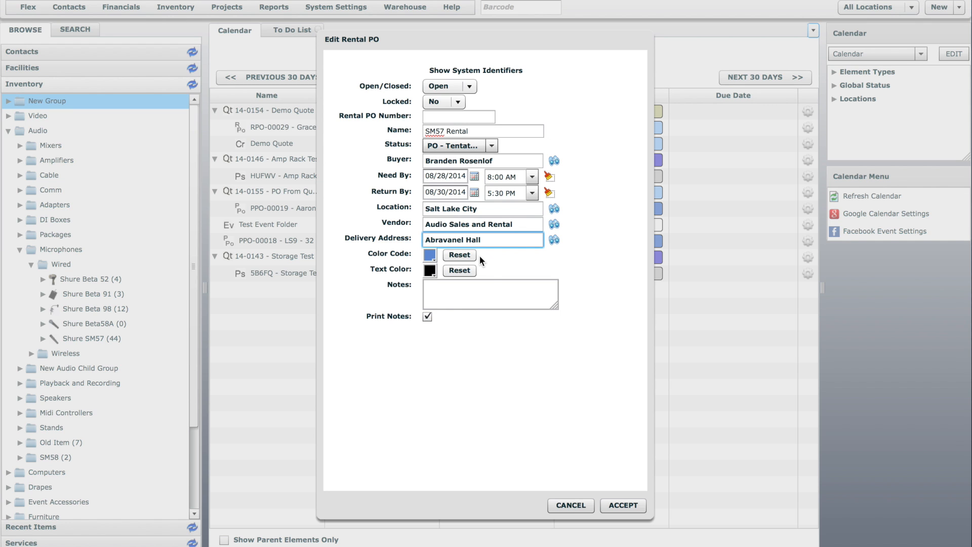
left_click(621, 506)
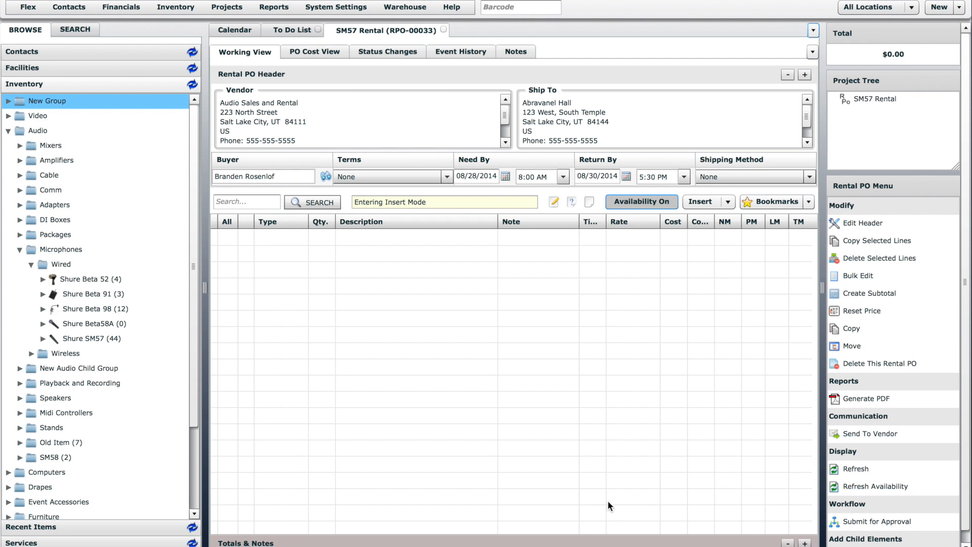
Add the Shure SM57 from the wired microphones to the rental PO and set the line's quantity to 20
left_click_drag(83, 336, 328, 297)
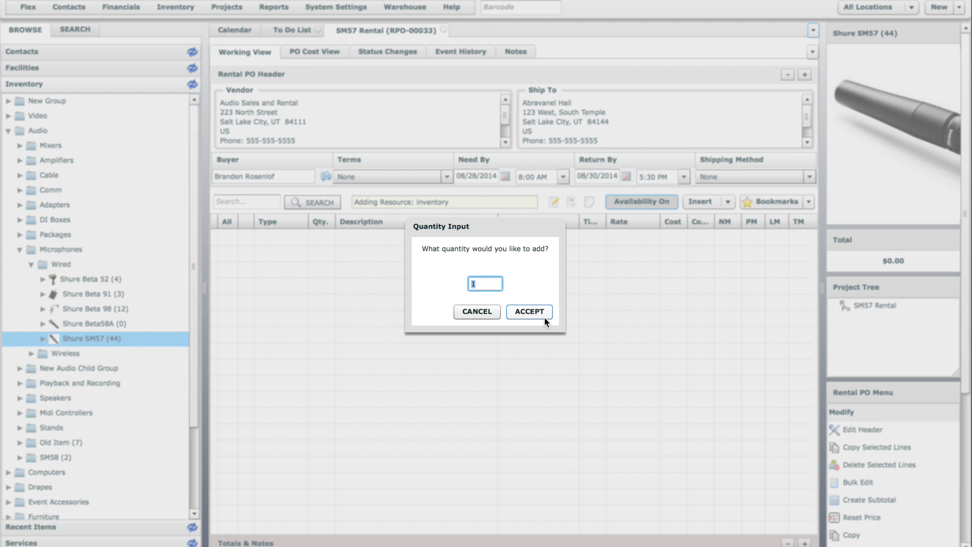
left_click(529, 311)
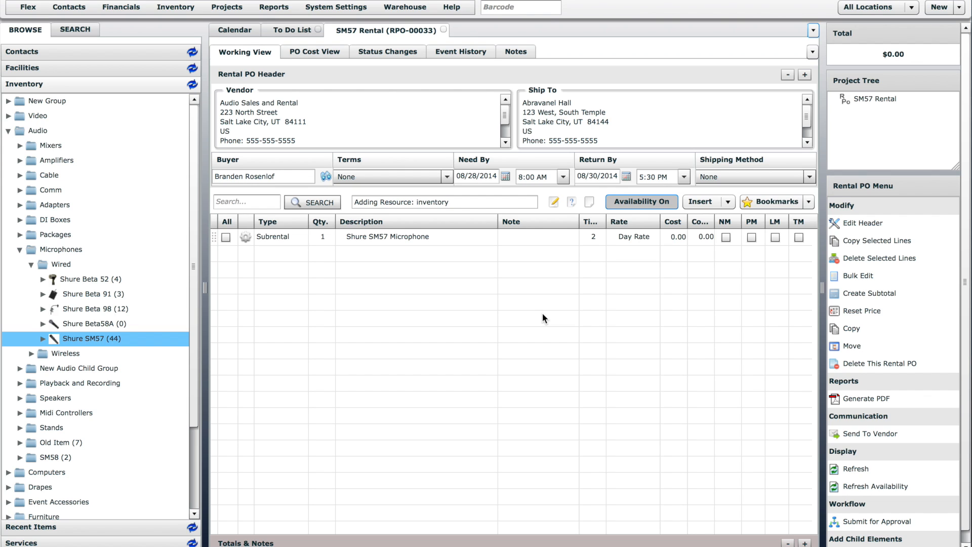
left_click(322, 237)
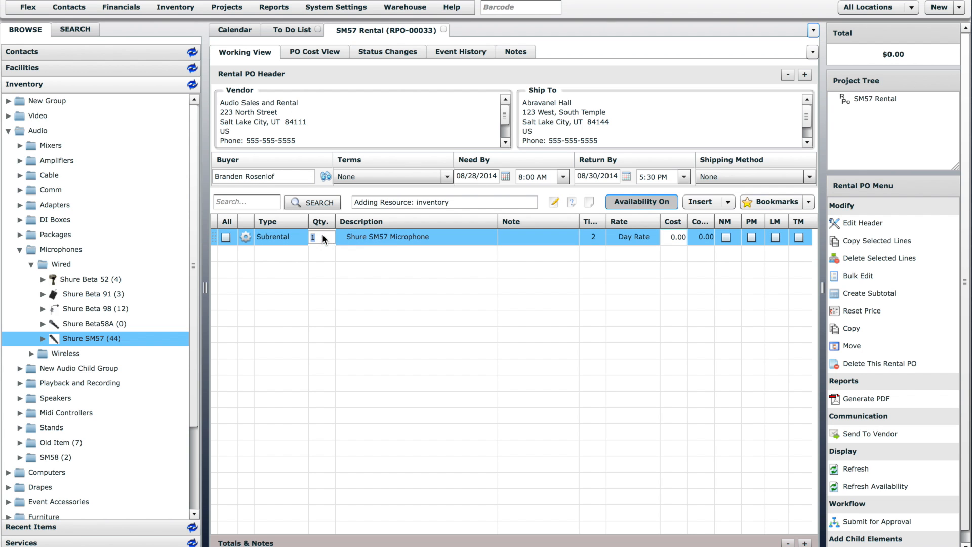
type("20")
left_click(355, 251)
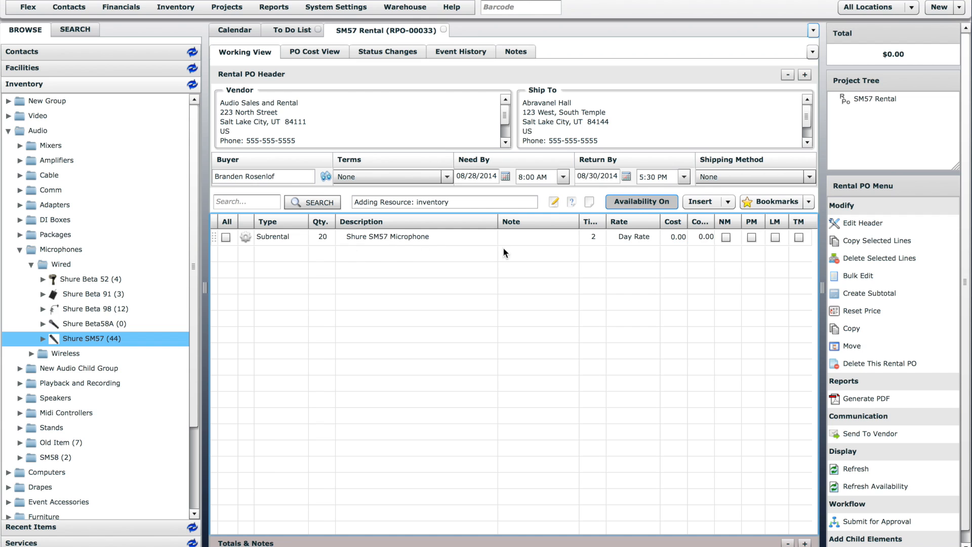
Set the cost of the Shure SM57 Microphone line to 10.00
left_click(669, 237)
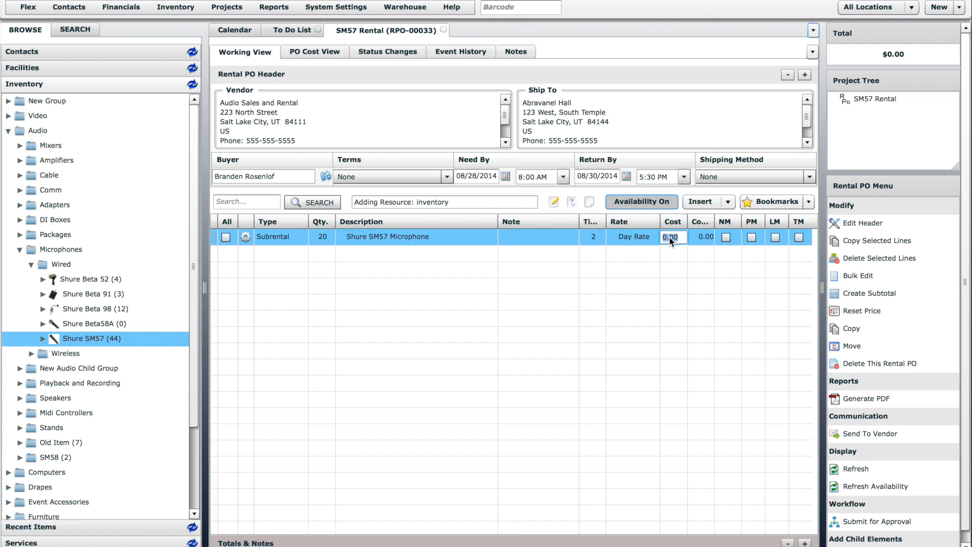
type("10")
left_click(667, 269)
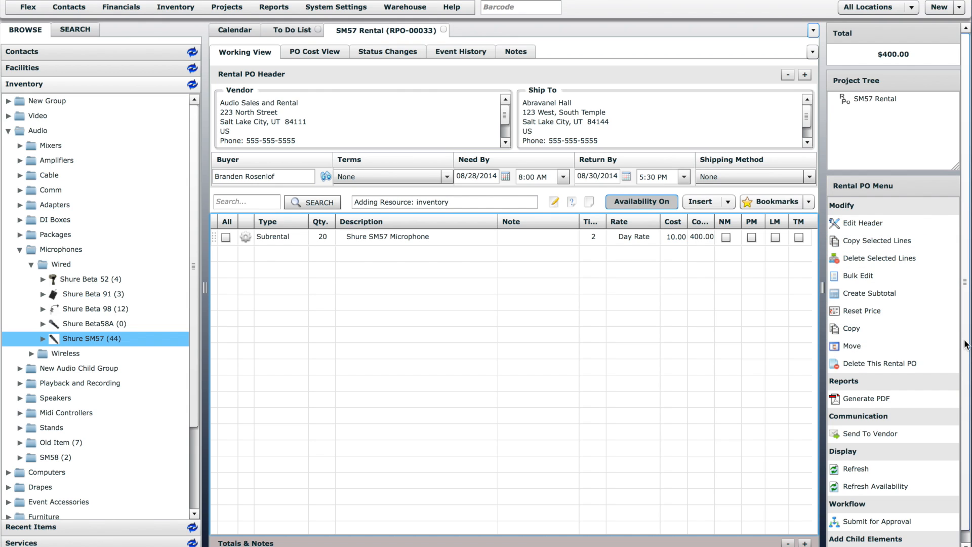
Submit the rental PO for approval with the default subject and message, leaving the distribution list empty
scroll(967, 344, "down", 1)
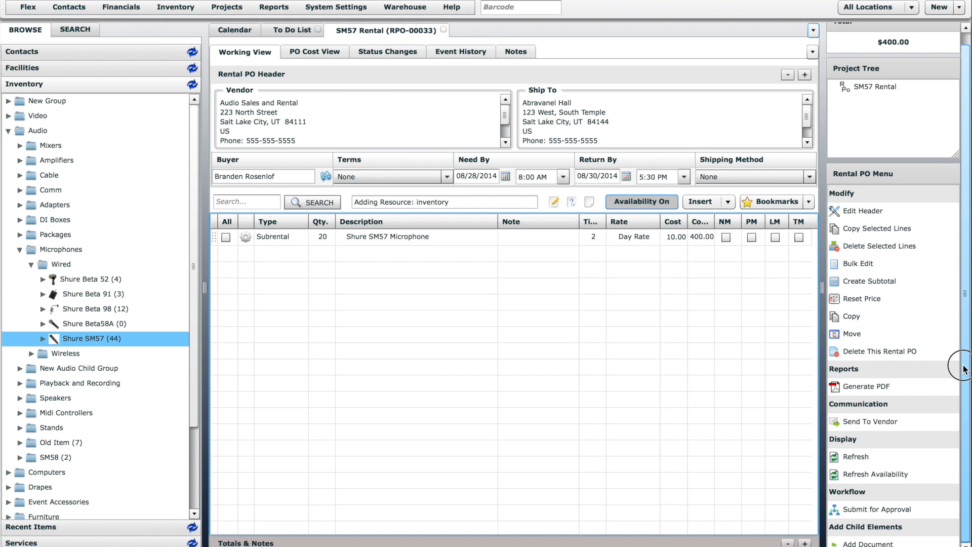
left_click(884, 508)
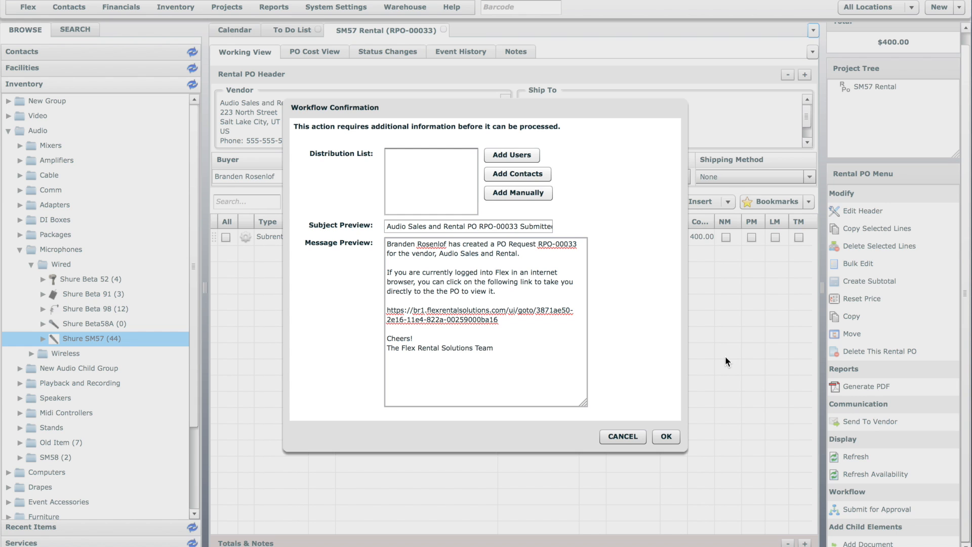
left_click(496, 153)
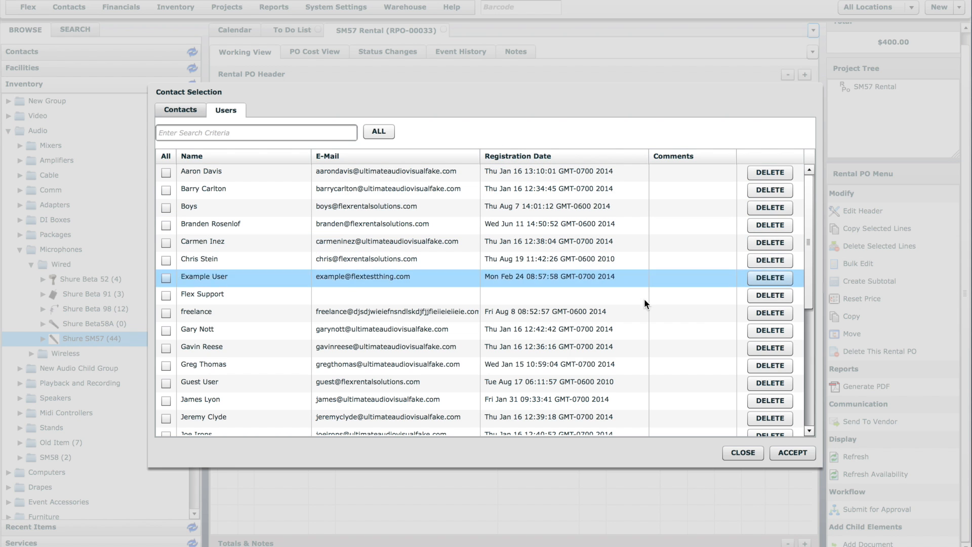
left_click(743, 452)
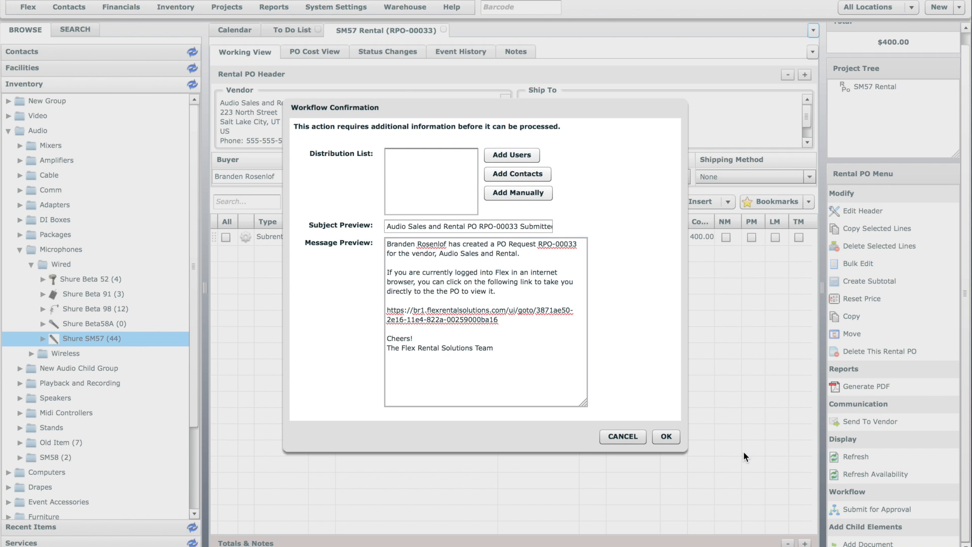
left_click(664, 436)
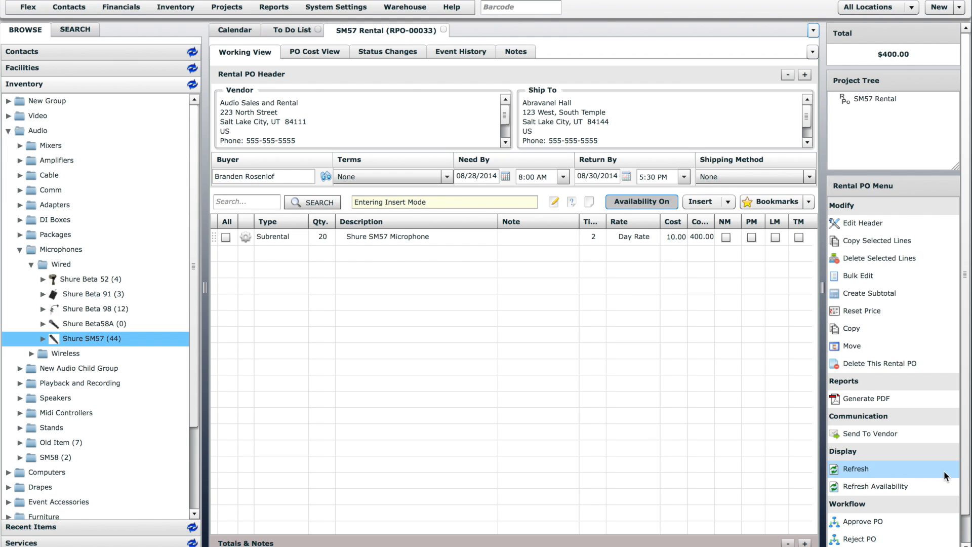
Approve the submitted rental PO and confirm the workflow action
scroll(941, 471, "down", 1)
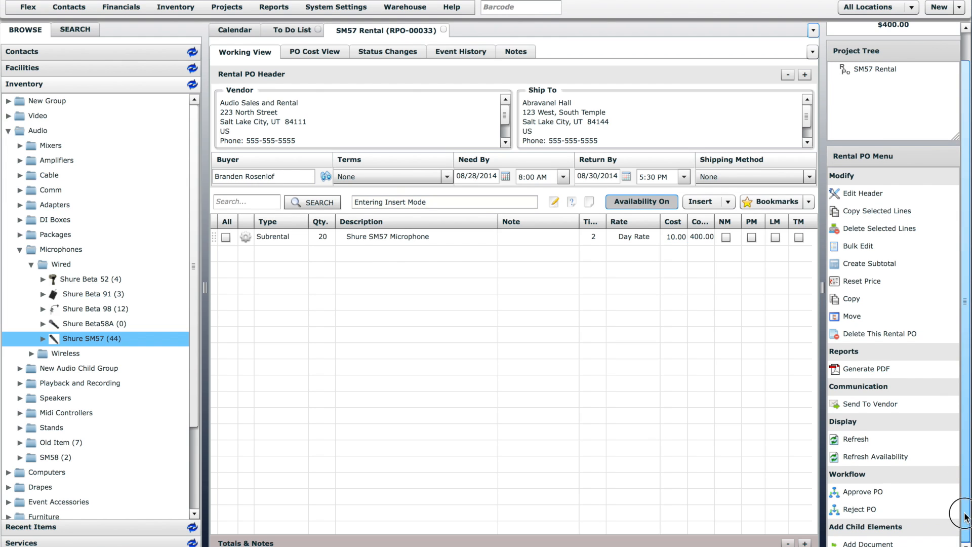
left_click(879, 492)
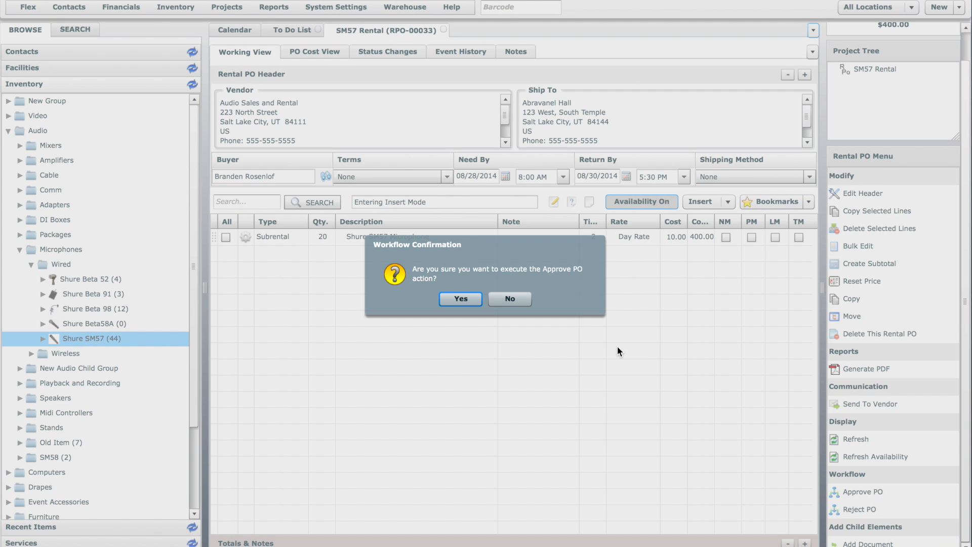
left_click(475, 299)
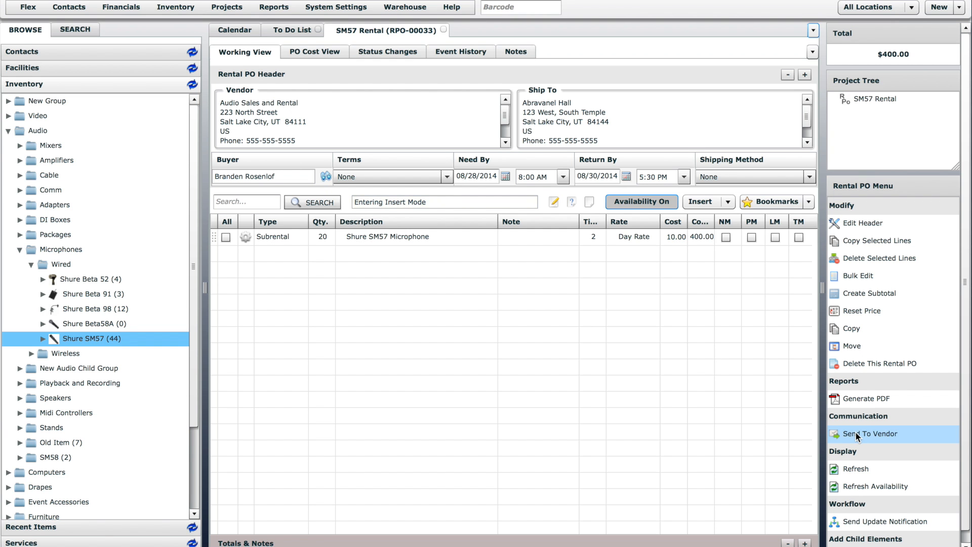
Preview the e-mail for sending the rental PO to the vendor, and close it without sending
left_click(856, 433)
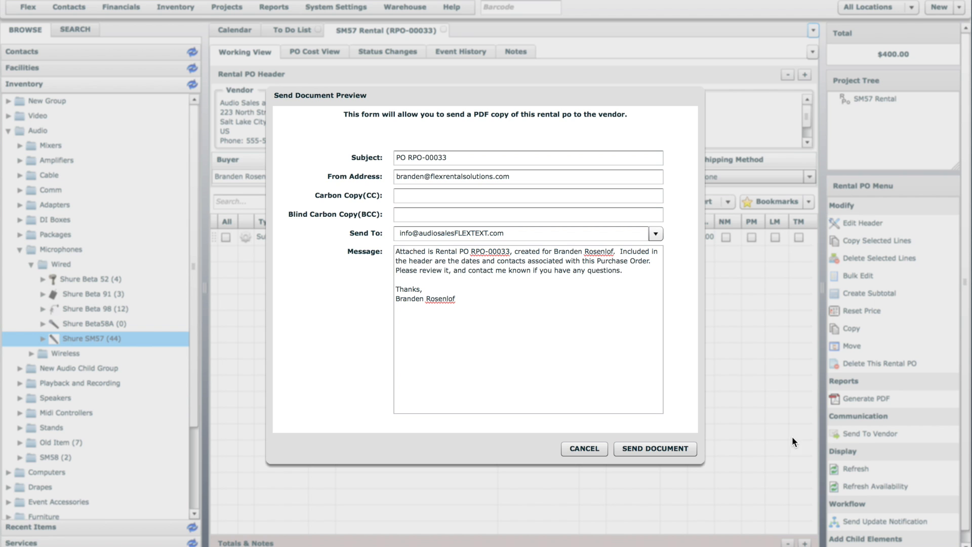
left_click(584, 449)
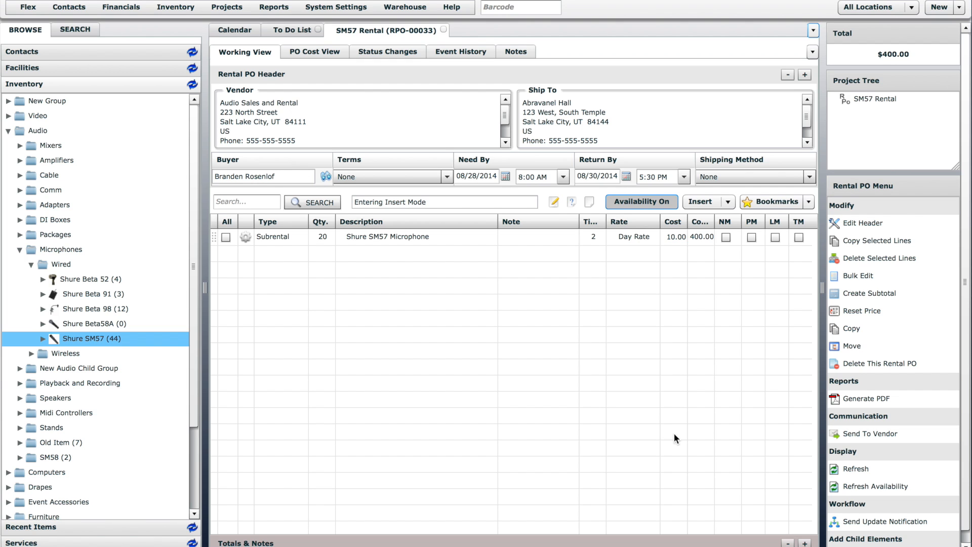
Delete the SM57 Rental PO from the system, agreeing to the deletion confirmation
left_click(867, 362)
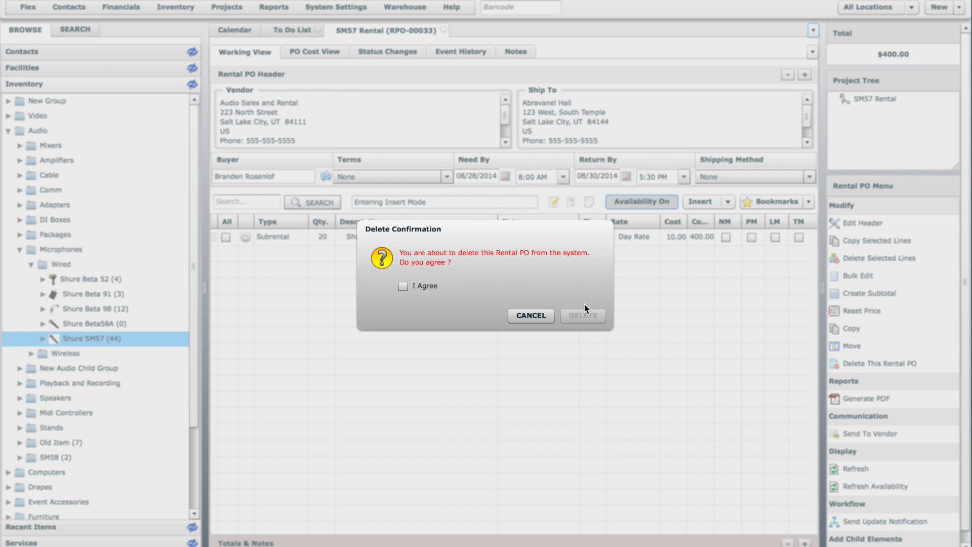
left_click(420, 287)
left_click(599, 315)
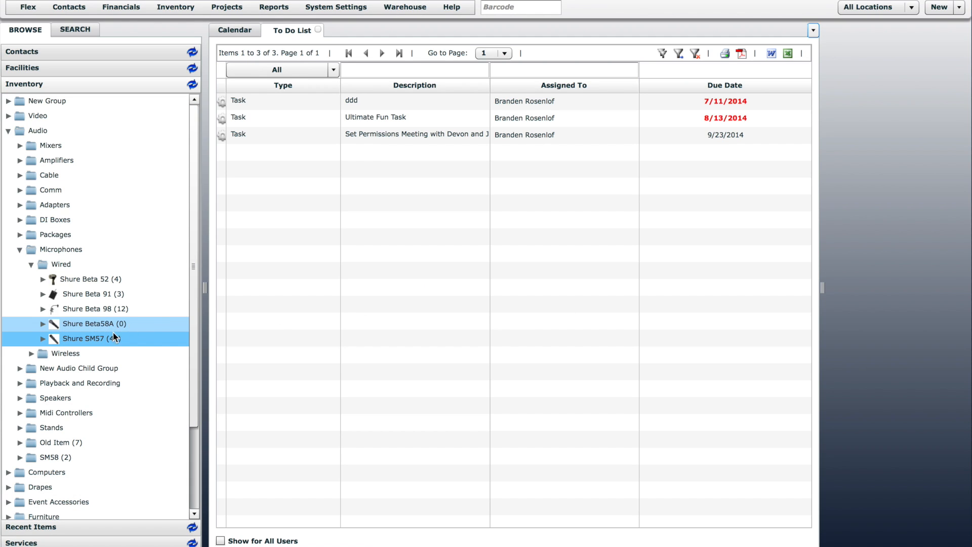
Open the Shure SM57 inventory item and examine its subrental supplier preferences for vendor, lead time and estimated cost
scroll(94, 336, "down", 3)
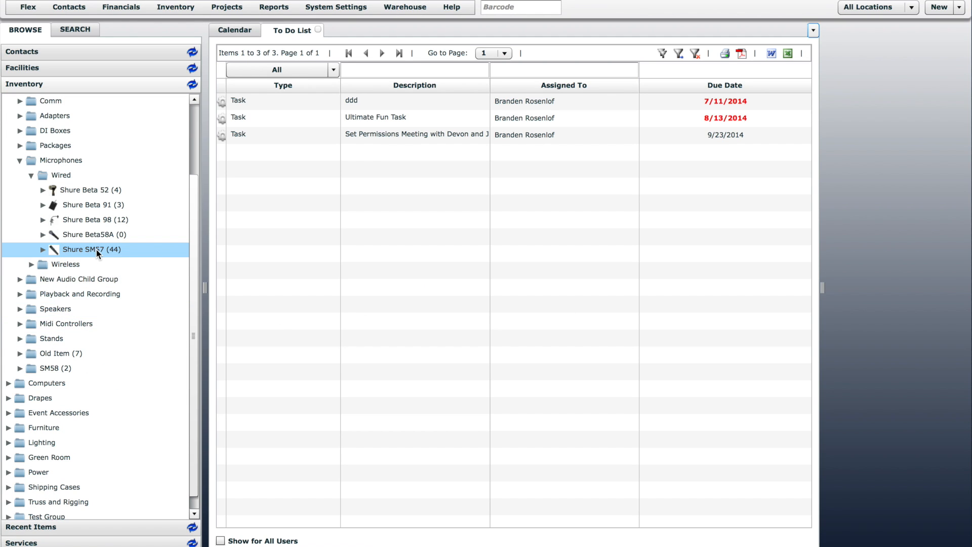
scroll(96, 248, "down", 1)
double_click(101, 234)
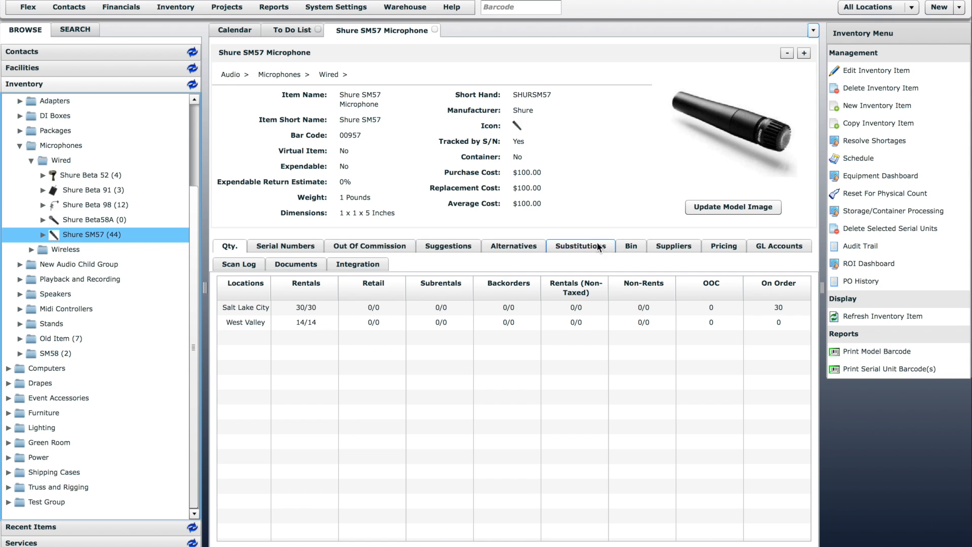
left_click(662, 248)
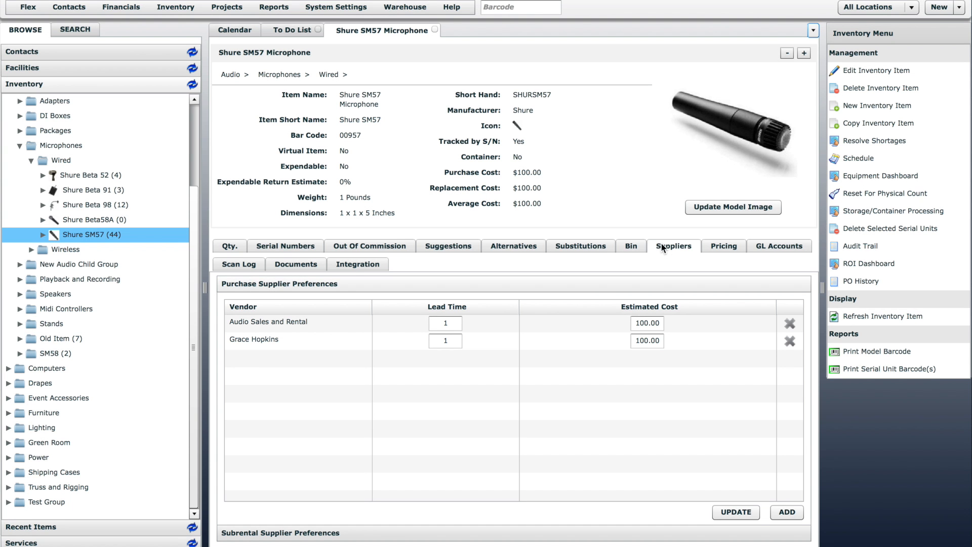
left_click(299, 537)
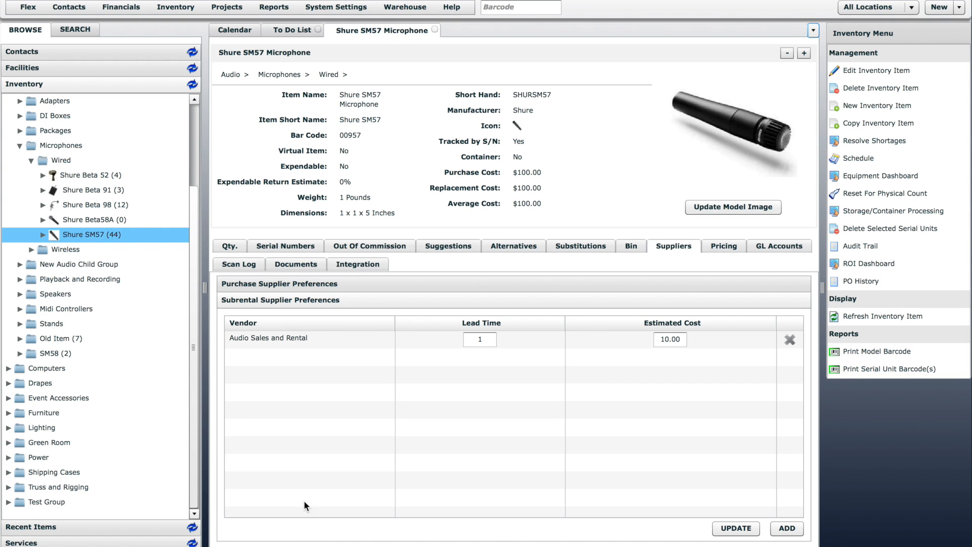
left_click(302, 340)
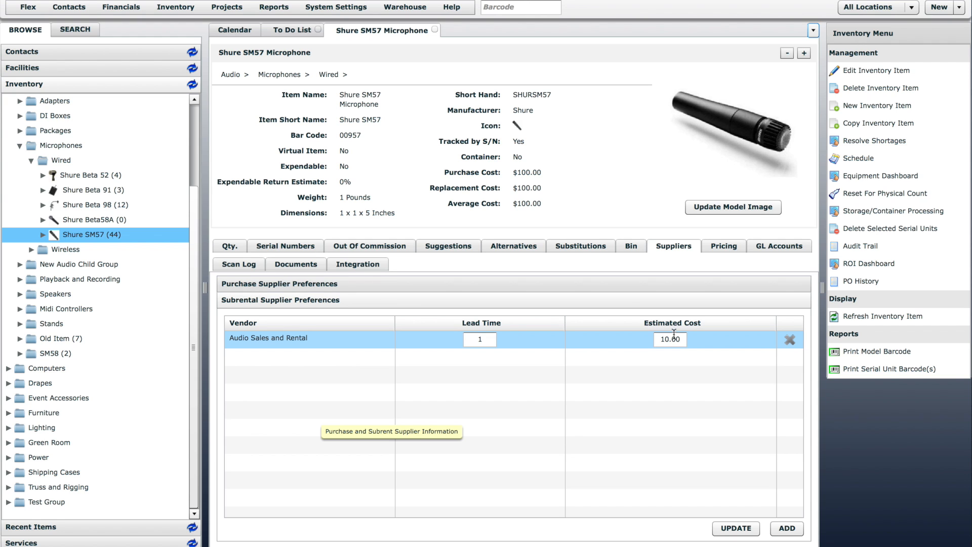
Open the PO From Quote Training quote from the calendar and add 50 Shure SM57 microphones to it
left_click(245, 29)
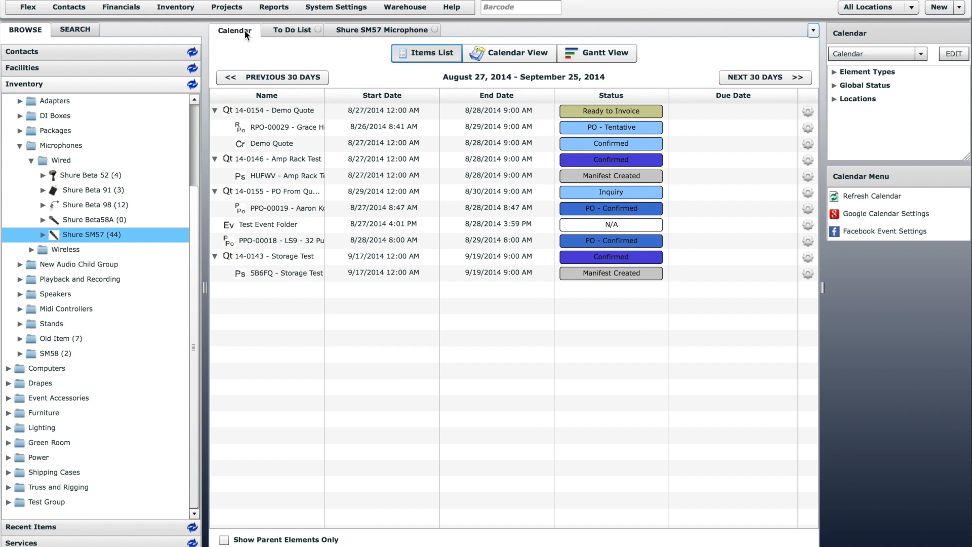
double_click(292, 192)
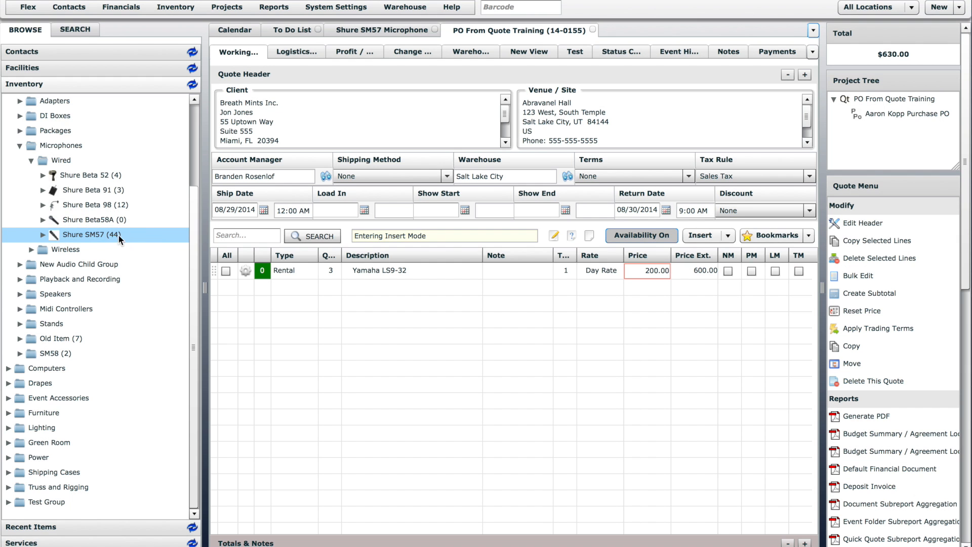
left_click_drag(118, 234, 318, 301)
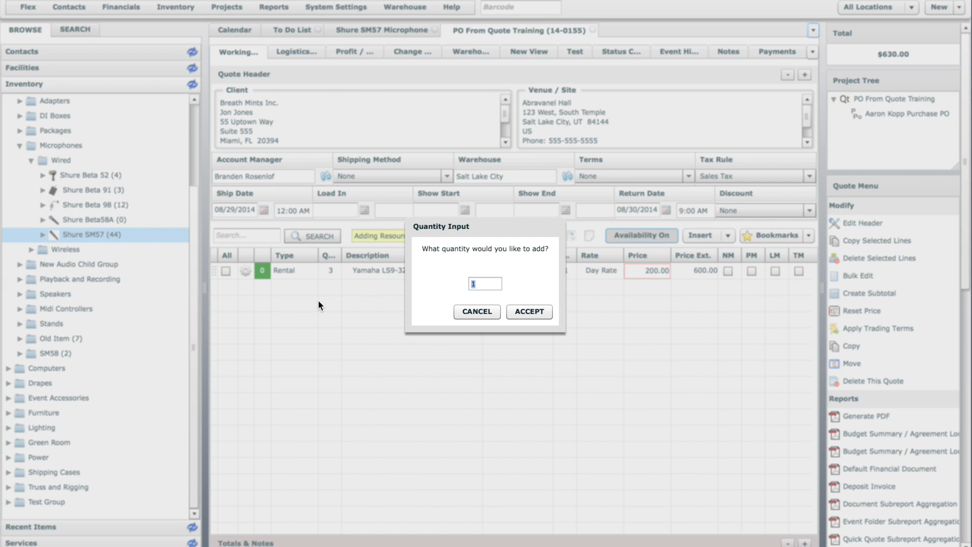
type("50")
key("Return")
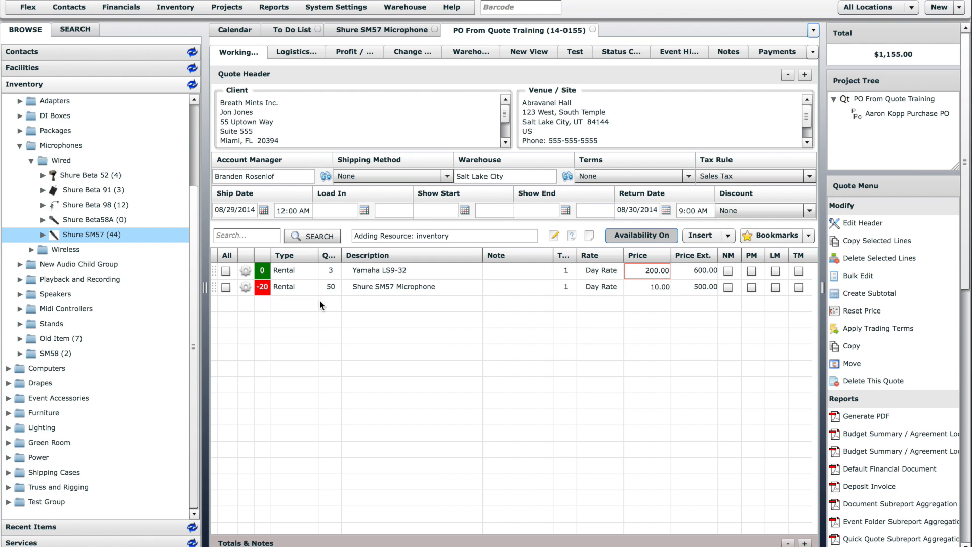
Resolve the conflict on the quote's Shure SM57 Microphone line by subrenting the shortage from Audio Sales and Rental at $10.00
left_click(264, 289)
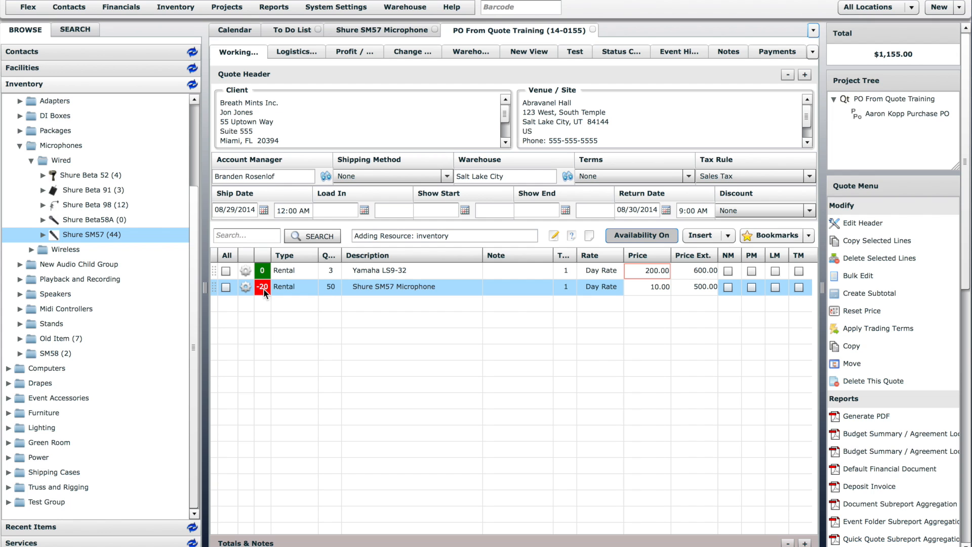
left_click(245, 287)
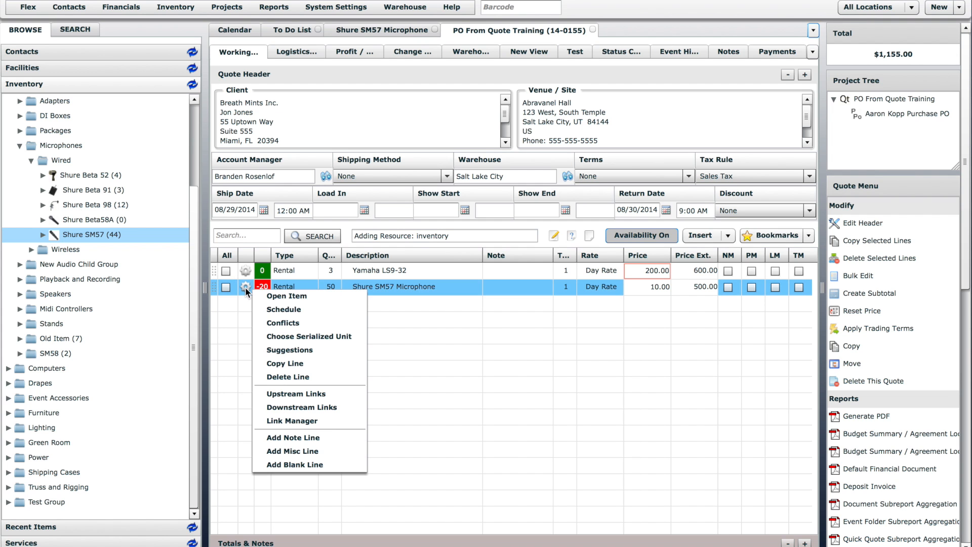
left_click(283, 322)
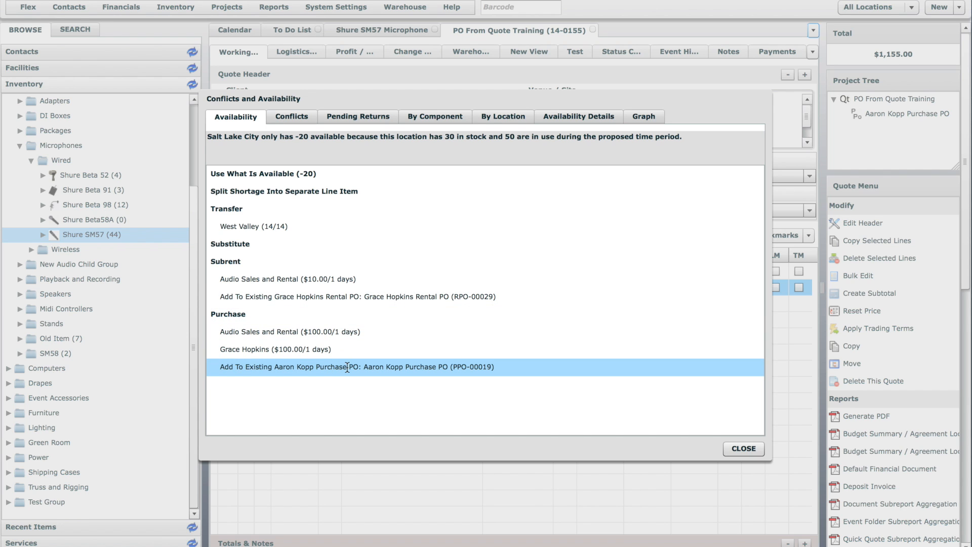
left_click(297, 280)
double_click(297, 279)
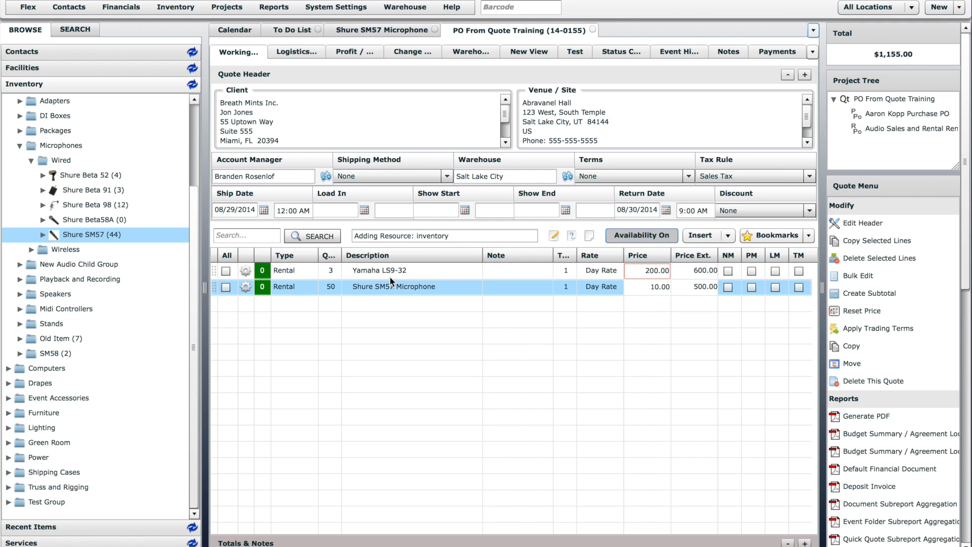
Open the quote's Audio Sales and Rental rental PO and submit it for approval with the default message and an empty distribution list
double_click(897, 127)
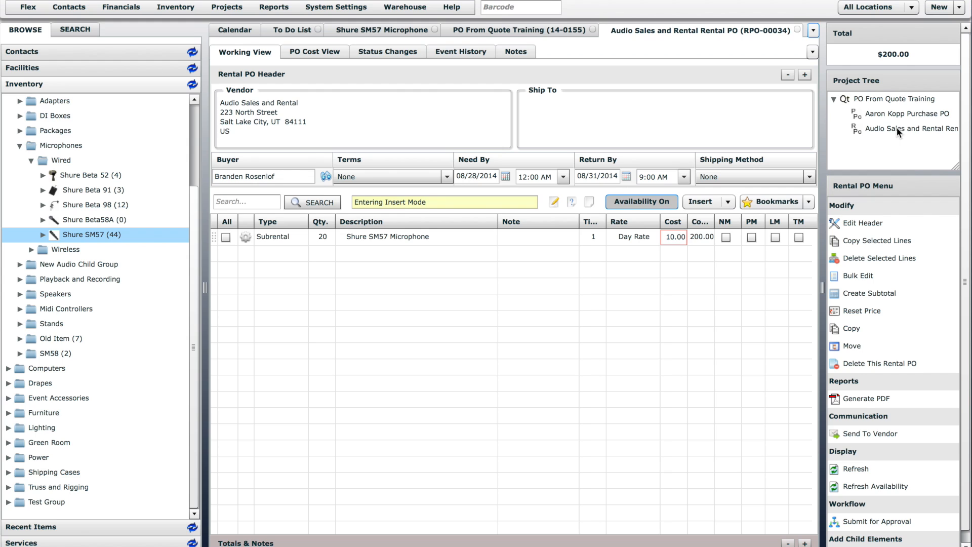
mouse_move(667, 242)
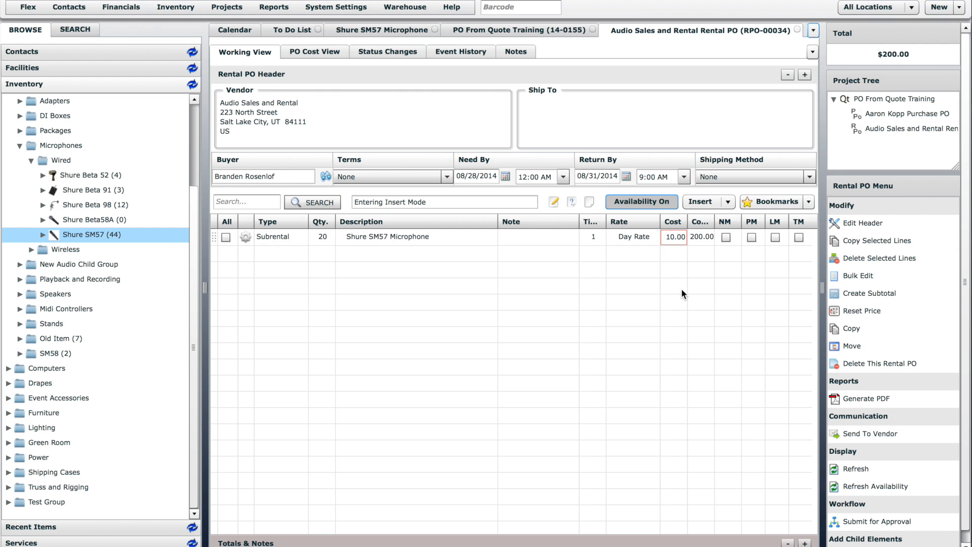
left_click(891, 524)
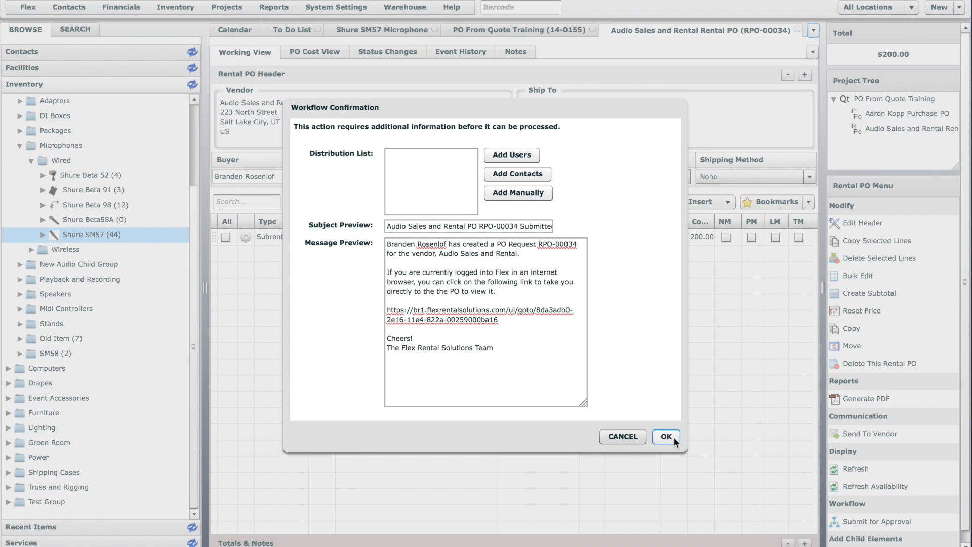
left_click(666, 436)
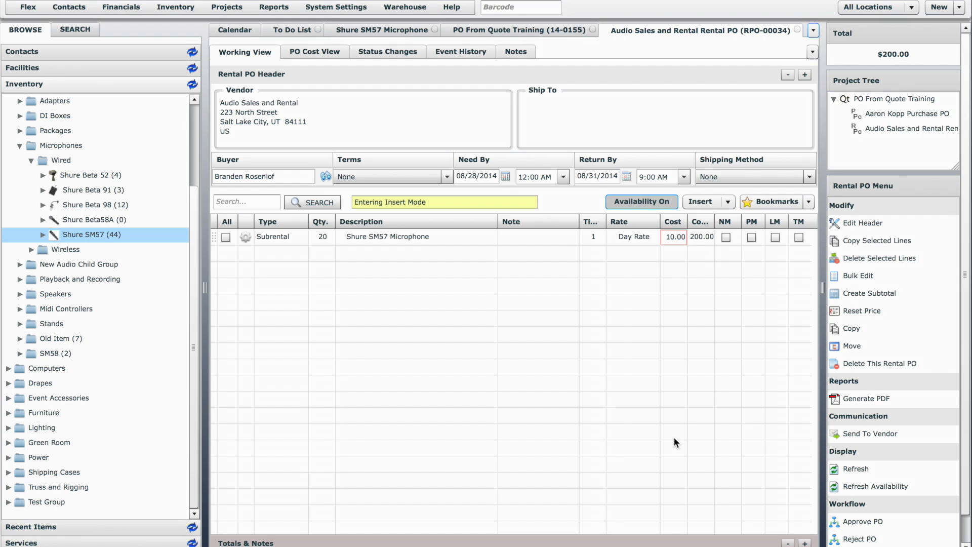
Approve the Audio Sales and Rental rental PO and start sending it to the vendor
left_click(879, 520)
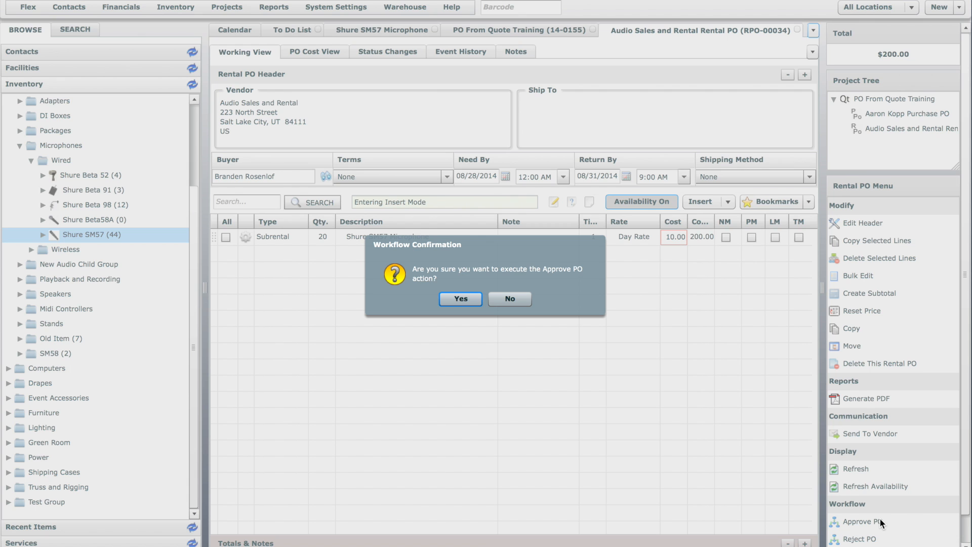
left_click(461, 298)
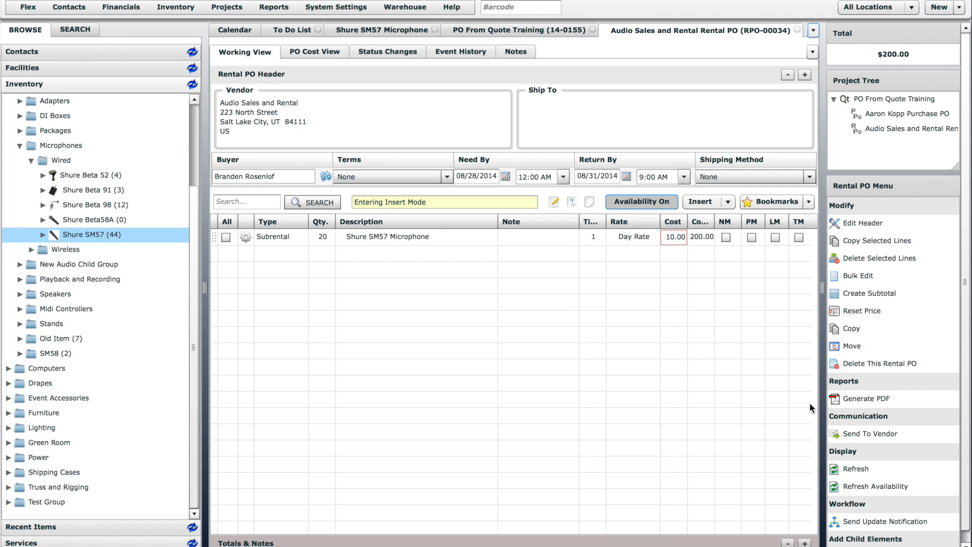
left_click(878, 433)
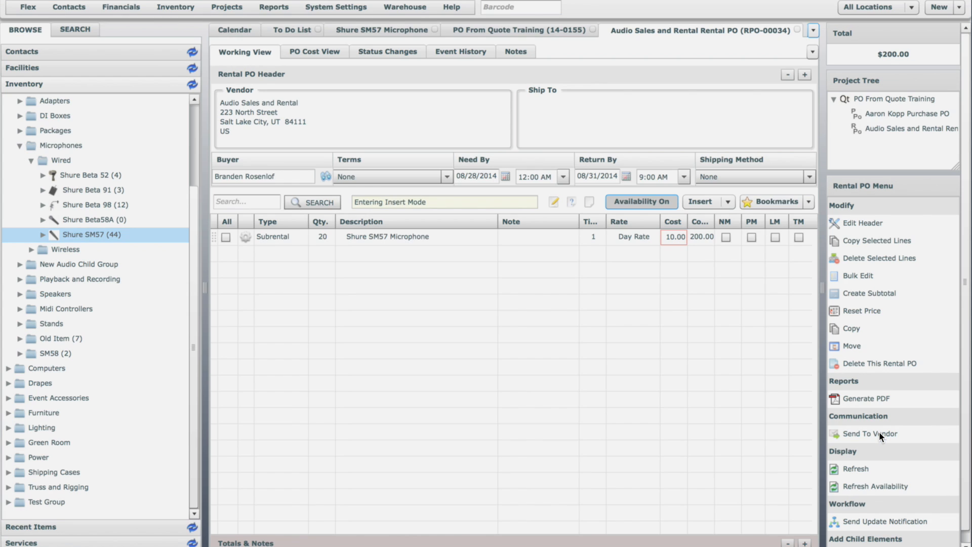